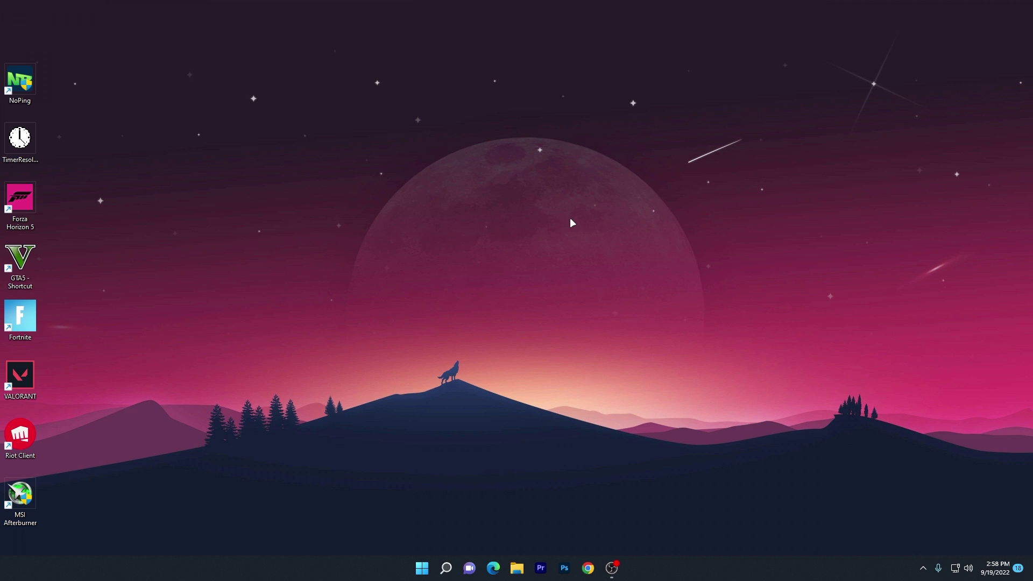
- Launch NVIDIA Control Panel from the desktop's extended right-click menu
{"action": "right_click", "coordinate": [505, 169]}
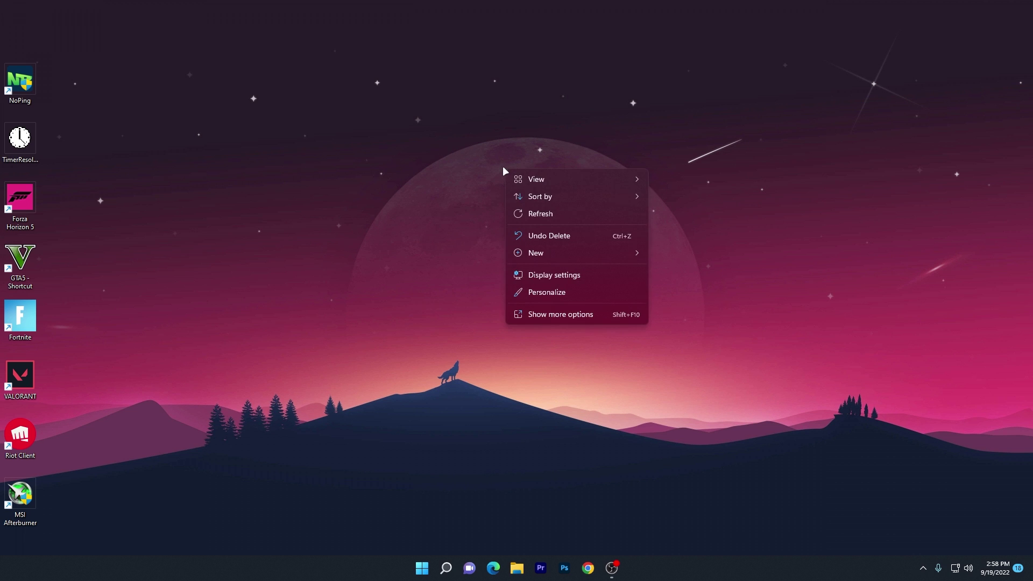
{"action": "left_click", "coordinate": [568, 315]}
{"action": "left_click", "coordinate": [621, 390]}
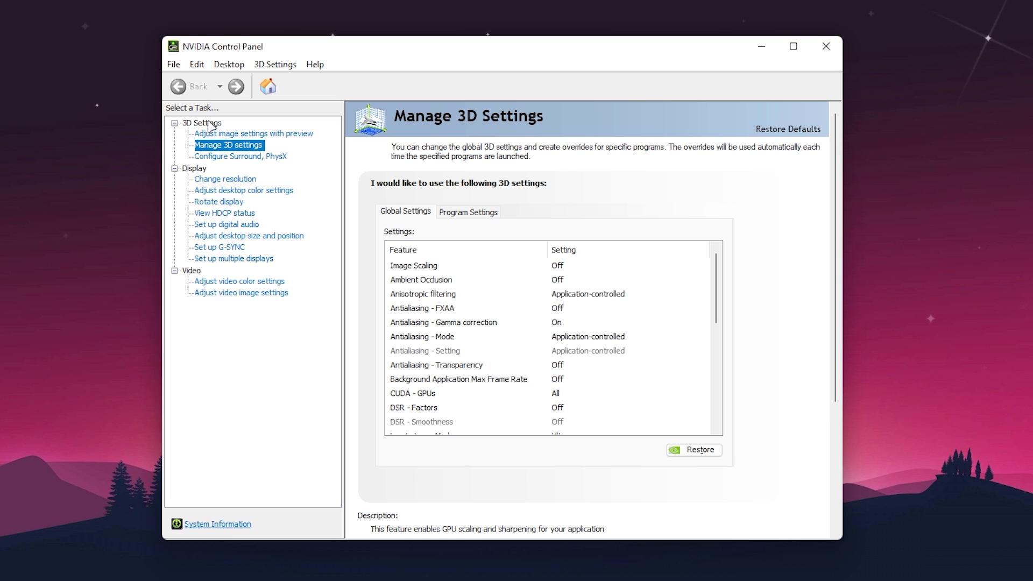
- Set Adjust image settings with preview to 'Use the advanced 3D image settings' and apply it
{"action": "left_click", "coordinate": [256, 139]}
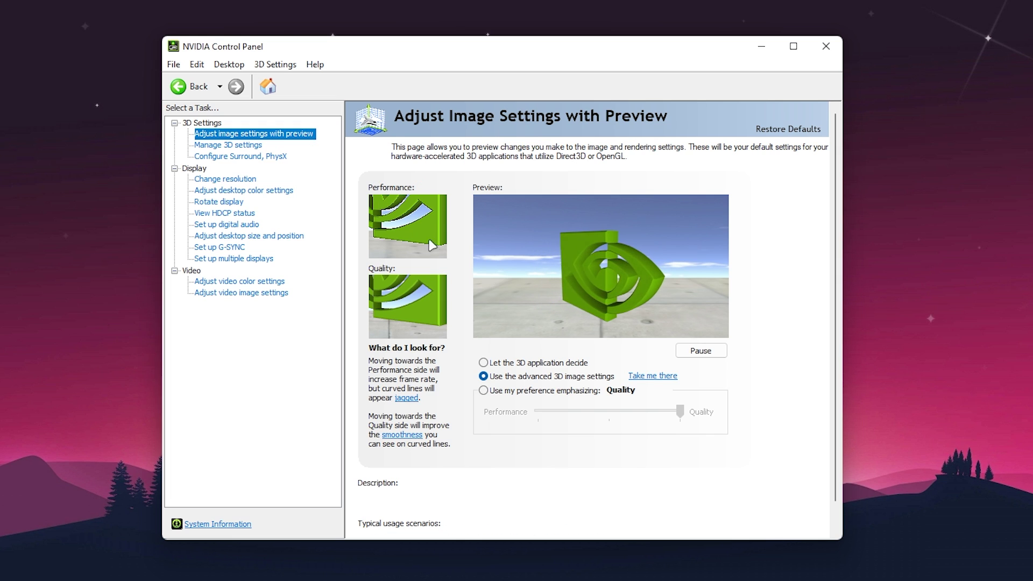
{"action": "mouse_move", "coordinate": [501, 377]}
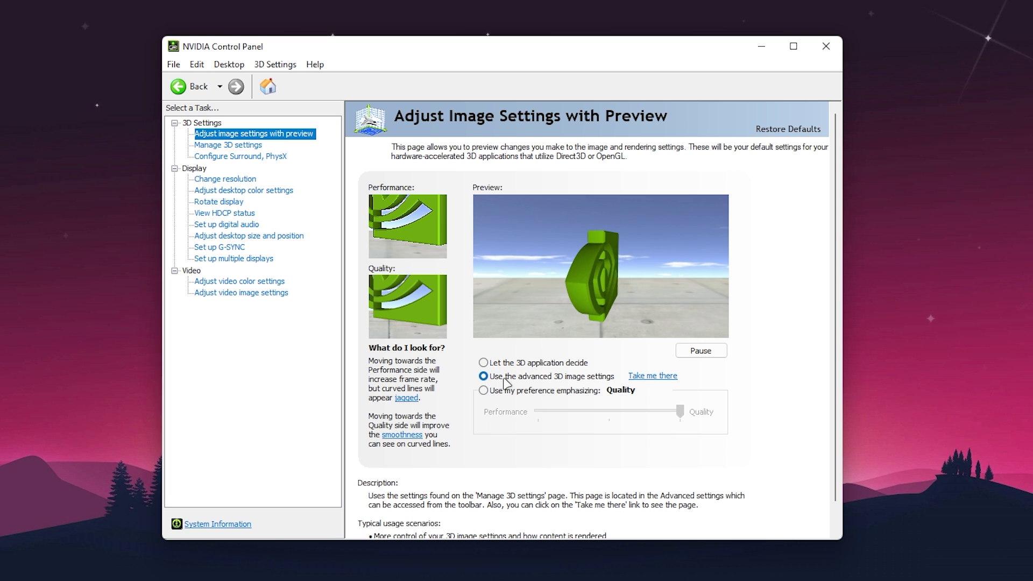
{"action": "left_click", "coordinate": [541, 379]}
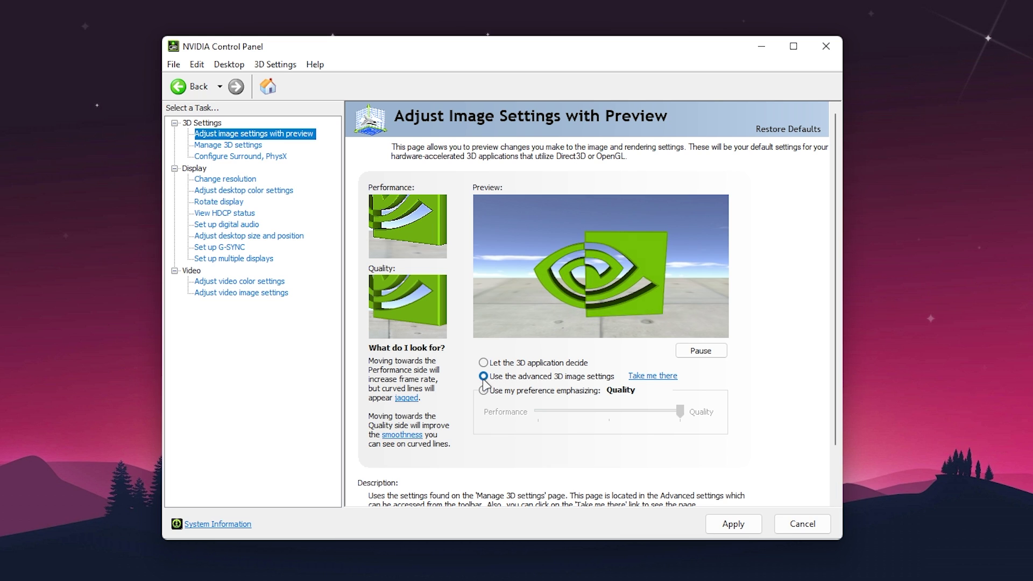
{"action": "left_click", "coordinate": [745, 524]}
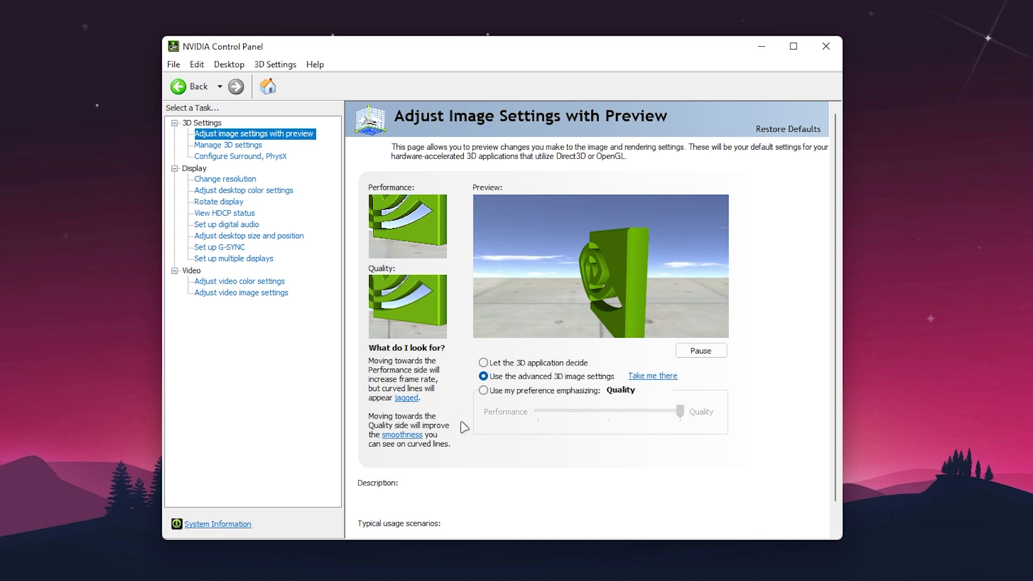
- Go to the Manage 3D settings page in the left task tree
{"action": "left_click", "coordinate": [250, 146]}
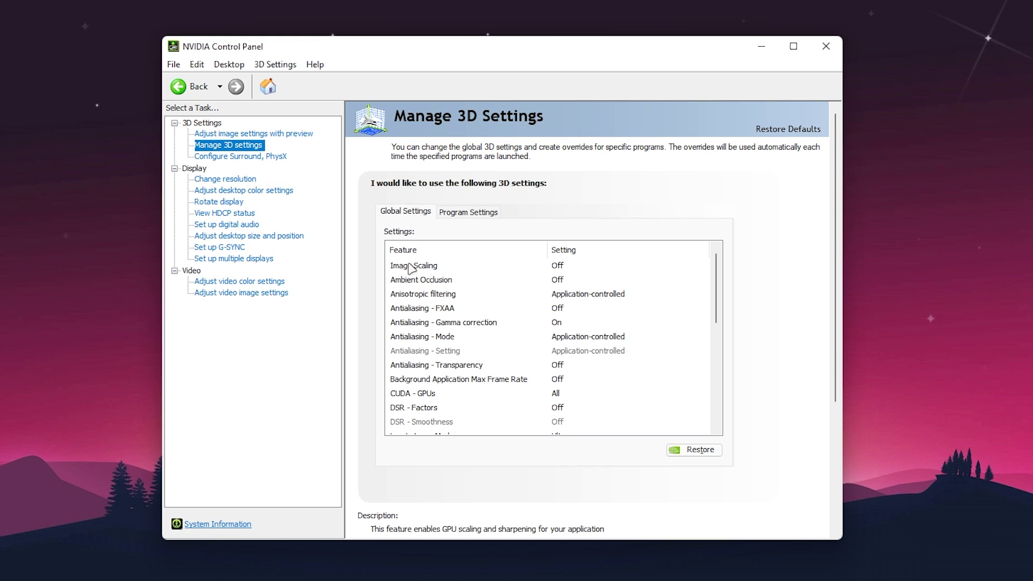
- Turn Image Scaling On (GPU Scaling & Sharpening, 50% sharpen) with Overlay Indicator enabled
{"action": "left_click", "coordinate": [557, 266]}
{"action": "left_click", "coordinate": [557, 265]}
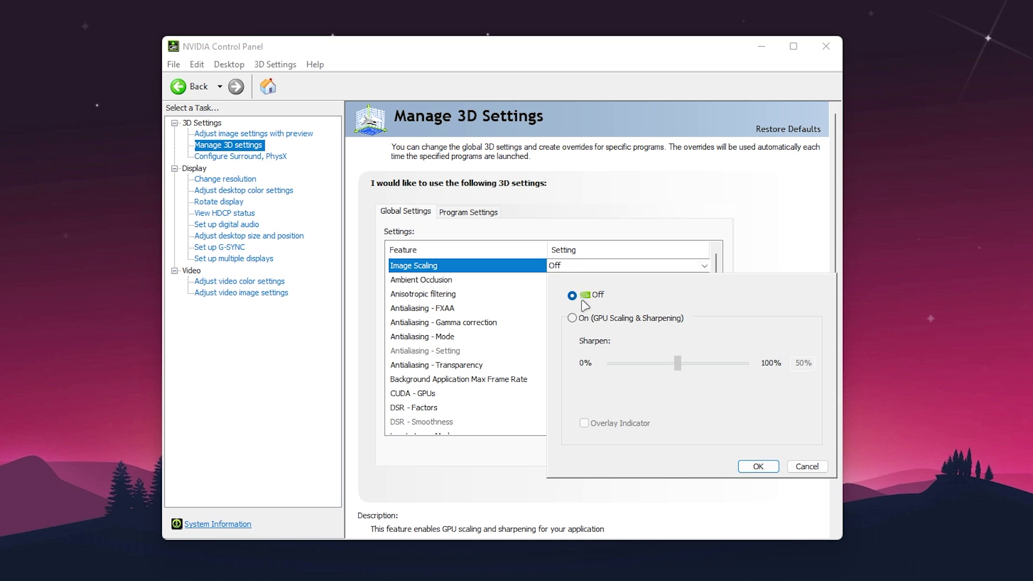
{"action": "left_click", "coordinate": [572, 319]}
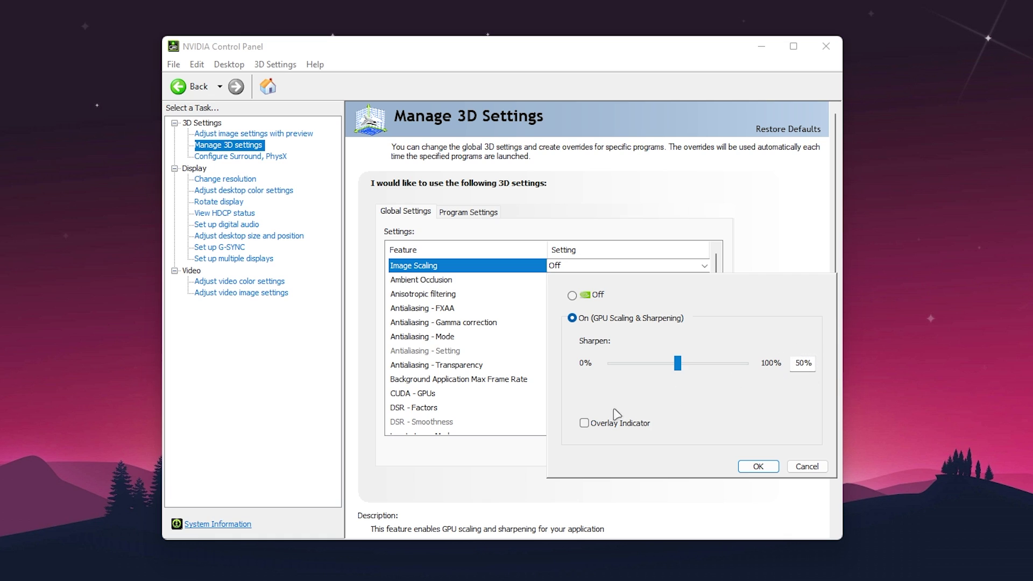
{"action": "left_click", "coordinate": [585, 423]}
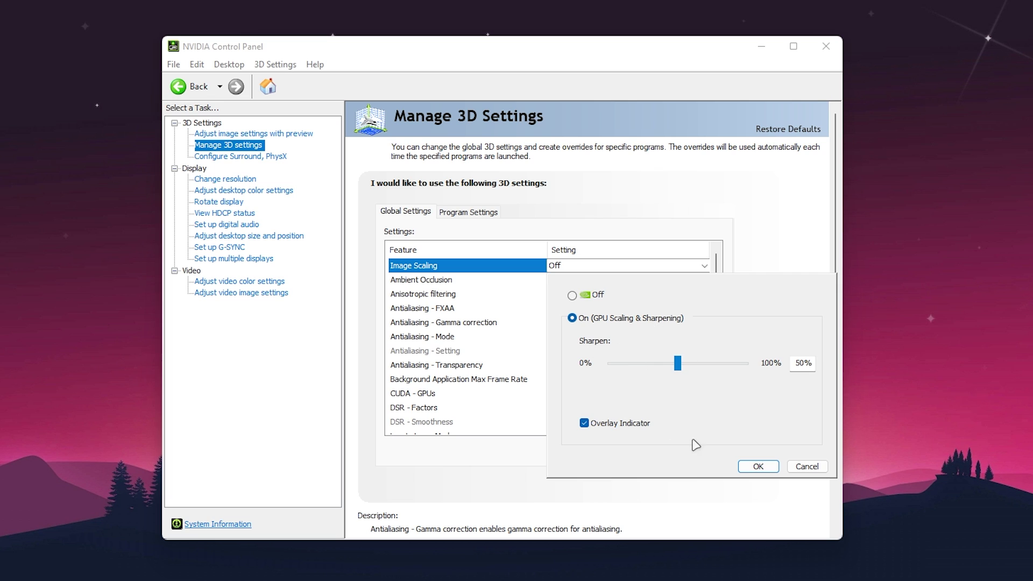
{"action": "left_click", "coordinate": [756, 467]}
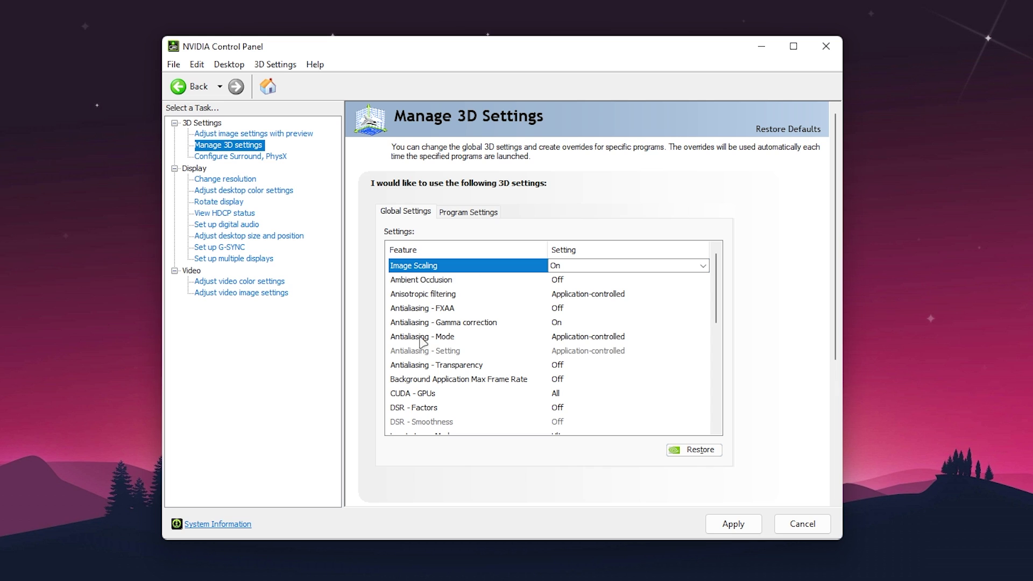
- Set Low Latency Mode to Ultra in the global 3D settings list
{"action": "scroll", "coordinate": [501, 326], "scroll_direction": "down", "scroll_amount": 1}
{"action": "scroll", "coordinate": [423, 296], "scroll_direction": "up", "scroll_amount": 1}
{"action": "scroll", "coordinate": [429, 323], "scroll_direction": "down", "scroll_amount": 2}
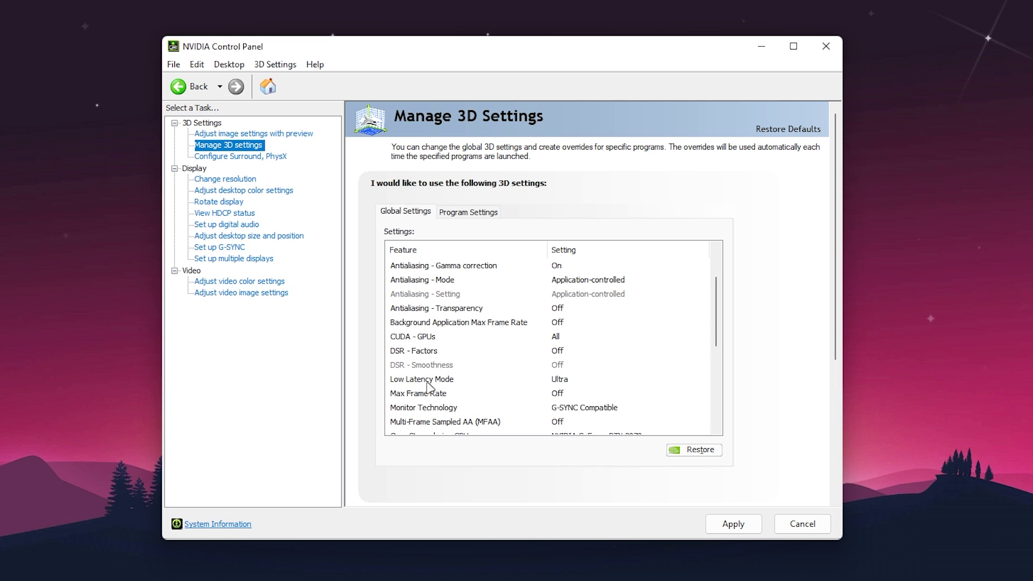
{"action": "left_click", "coordinate": [571, 380]}
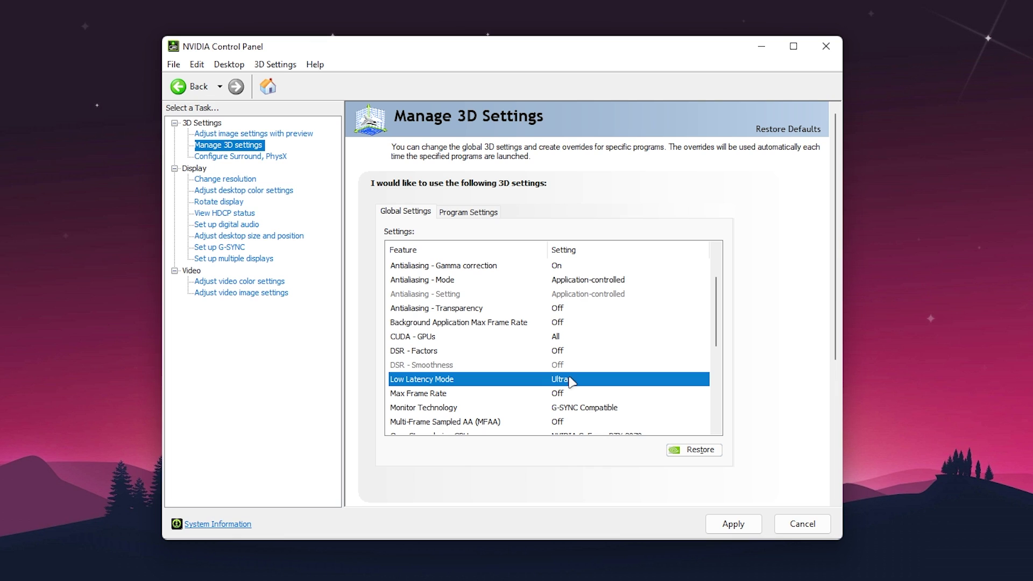
{"action": "left_click", "coordinate": [572, 380]}
{"action": "left_click", "coordinate": [566, 415]}
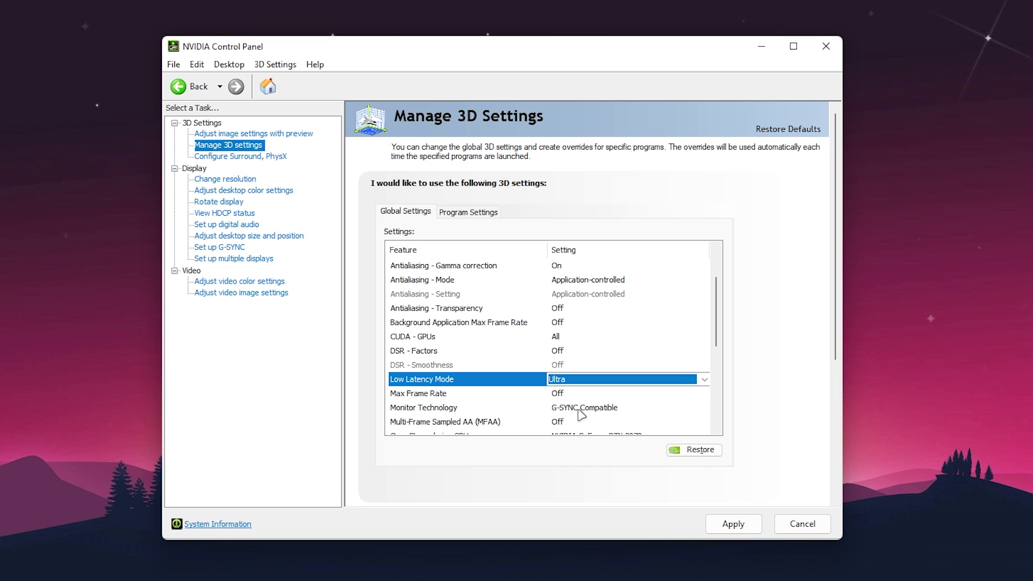
{"action": "scroll", "coordinate": [581, 414], "scroll_direction": "down", "scroll_amount": 1}
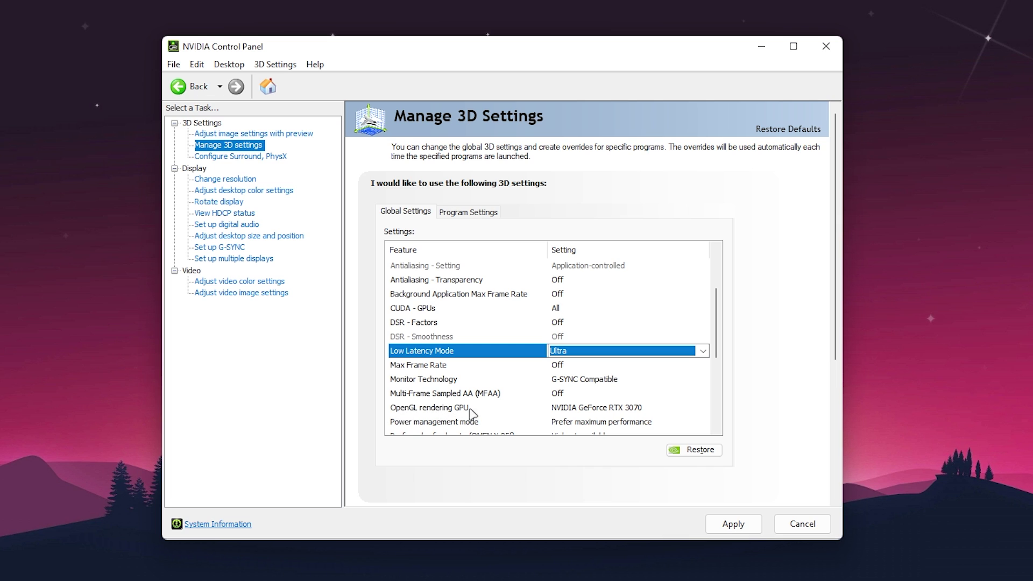
- Set the OpenGL rendering GPU to the NVIDIA GeForce RTX 3070
{"action": "left_click", "coordinate": [629, 409]}
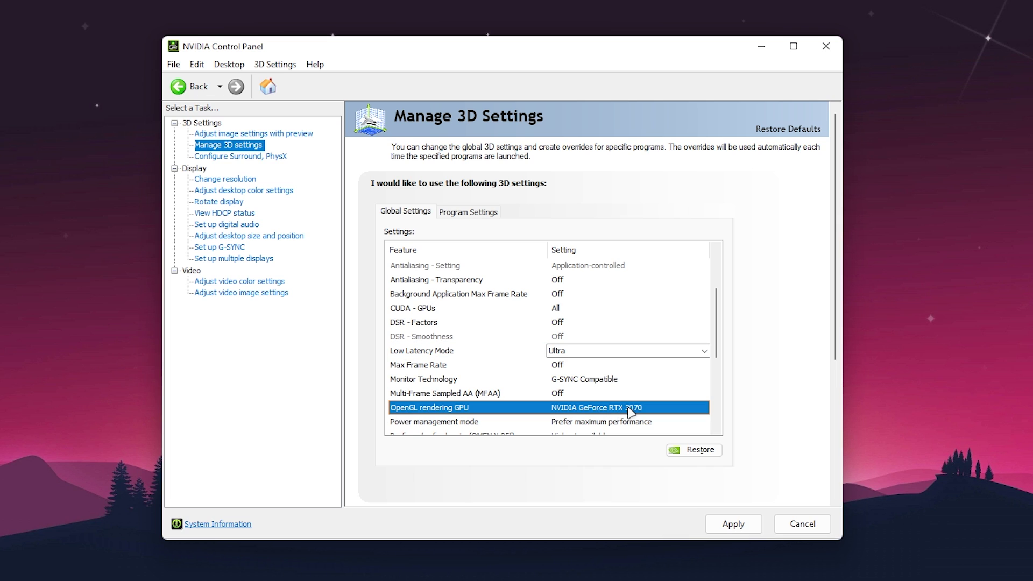
{"action": "left_click", "coordinate": [630, 412]}
{"action": "left_click", "coordinate": [577, 431]}
{"action": "scroll", "coordinate": [453, 353], "scroll_direction": "down", "scroll_amount": 1}
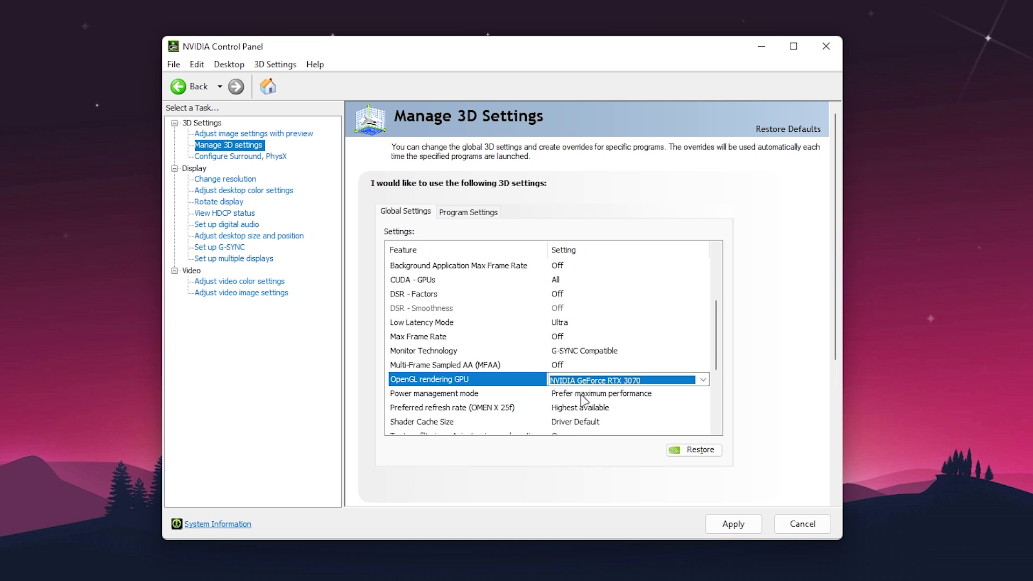
- Set Power management mode to Prefer maximum performance
{"action": "left_click", "coordinate": [608, 394]}
{"action": "left_click", "coordinate": [608, 393]}
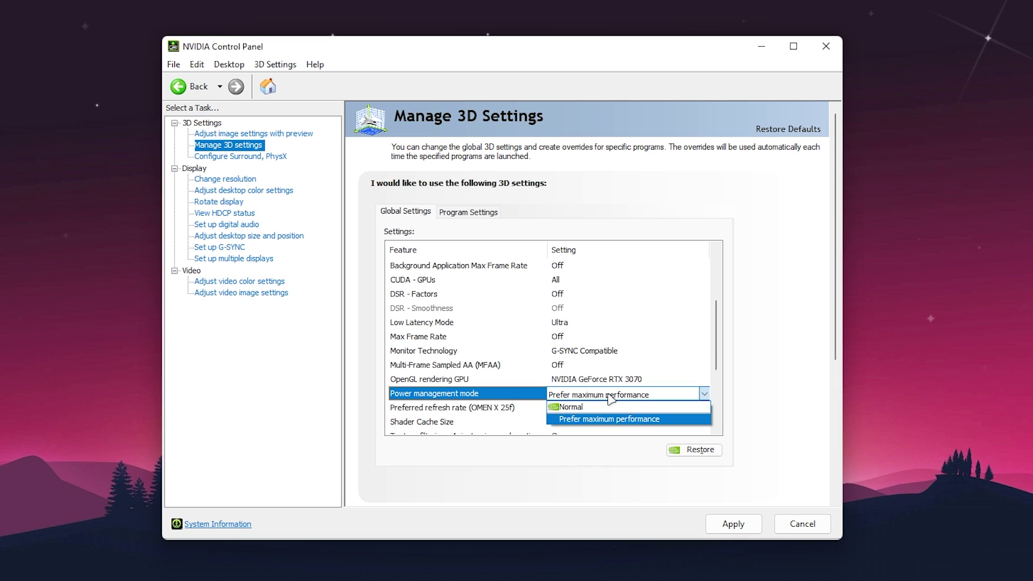
{"action": "left_click", "coordinate": [597, 420]}
{"action": "scroll", "coordinate": [515, 363], "scroll_direction": "down", "scroll_amount": 1}
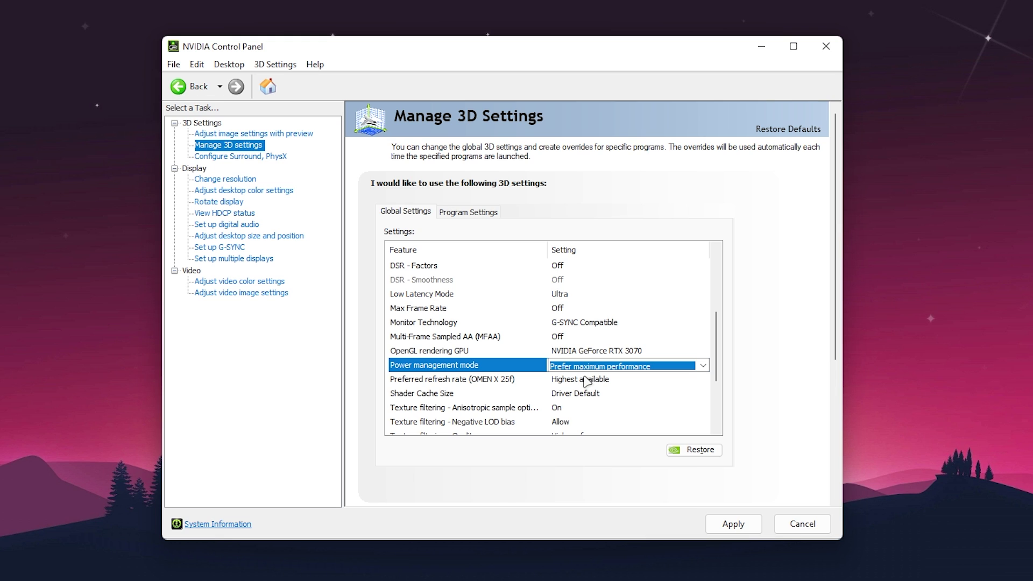
- Change Threaded optimization from Auto to On and apply the global 3D settings
{"action": "scroll", "coordinate": [586, 381], "scroll_direction": "down", "scroll_amount": 1}
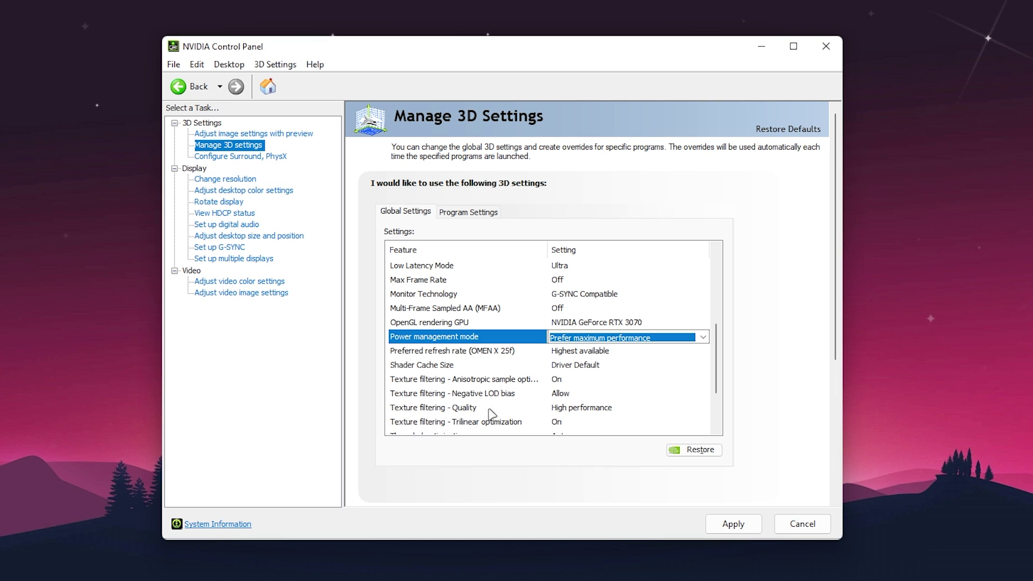
{"action": "scroll", "coordinate": [493, 414], "scroll_direction": "down", "scroll_amount": 1}
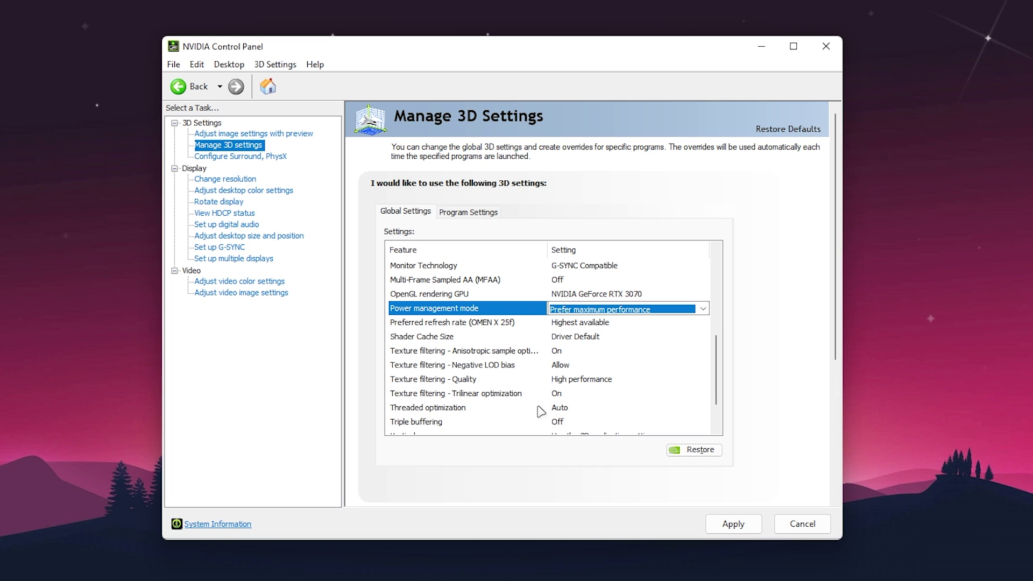
{"action": "left_click", "coordinate": [572, 409]}
{"action": "left_click", "coordinate": [571, 412]}
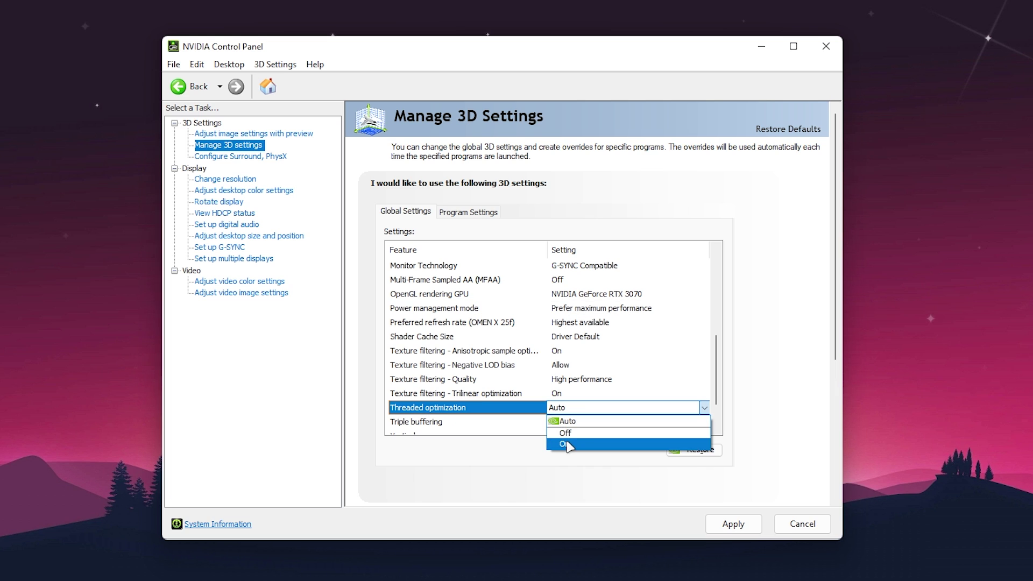
{"action": "left_click", "coordinate": [549, 438]}
{"action": "scroll", "coordinate": [569, 344], "scroll_direction": "up", "scroll_amount": 5}
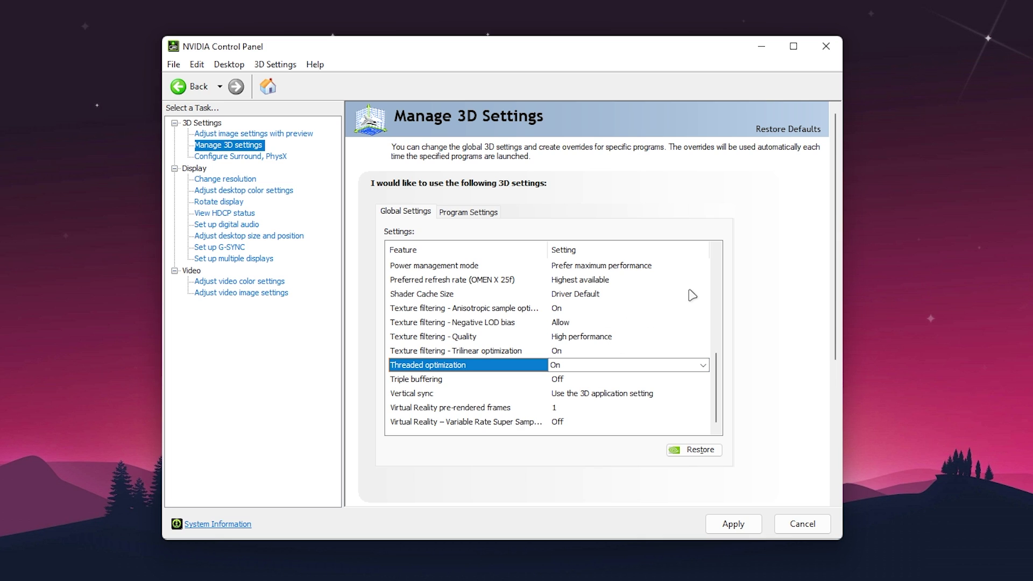
{"action": "left_click", "coordinate": [734, 525]}
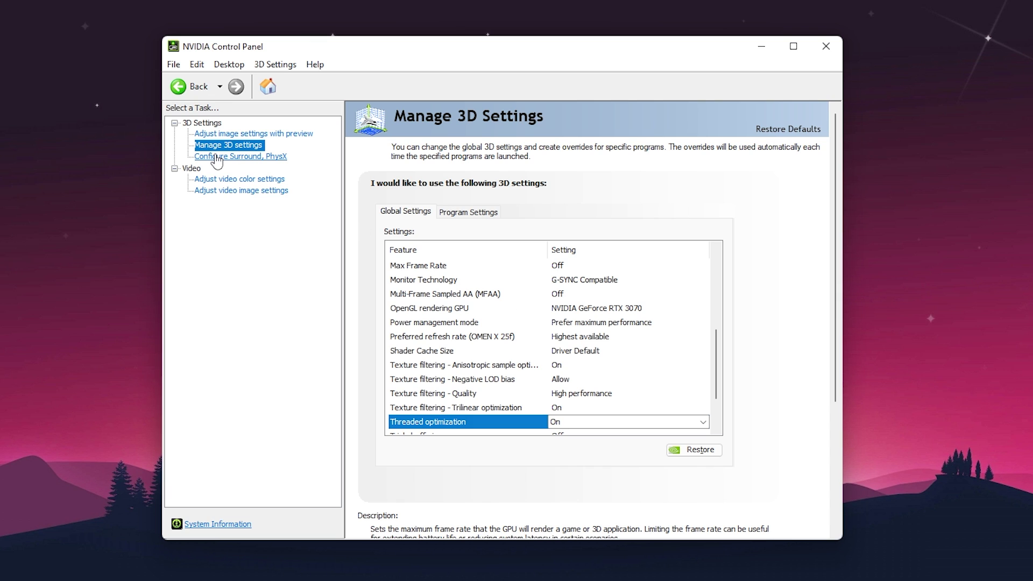
- On Configure Surround, PhysX, set the PhysX processor to NVIDIA GeForce RTX 3070 and apply
{"action": "left_click", "coordinate": [273, 157]}
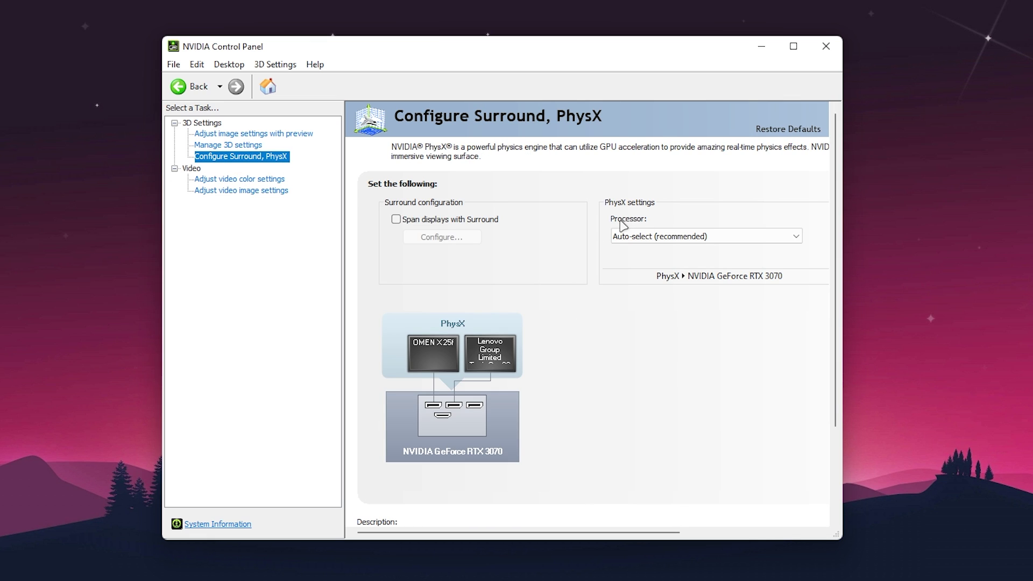
{"action": "left_click", "coordinate": [652, 239]}
{"action": "left_click", "coordinate": [646, 261]}
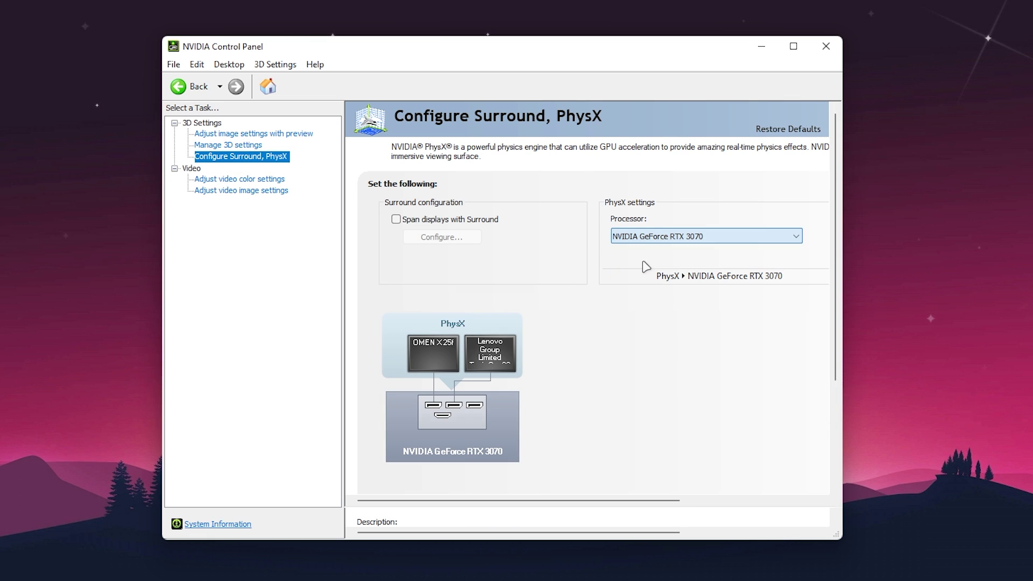
{"action": "left_click", "coordinate": [731, 525]}
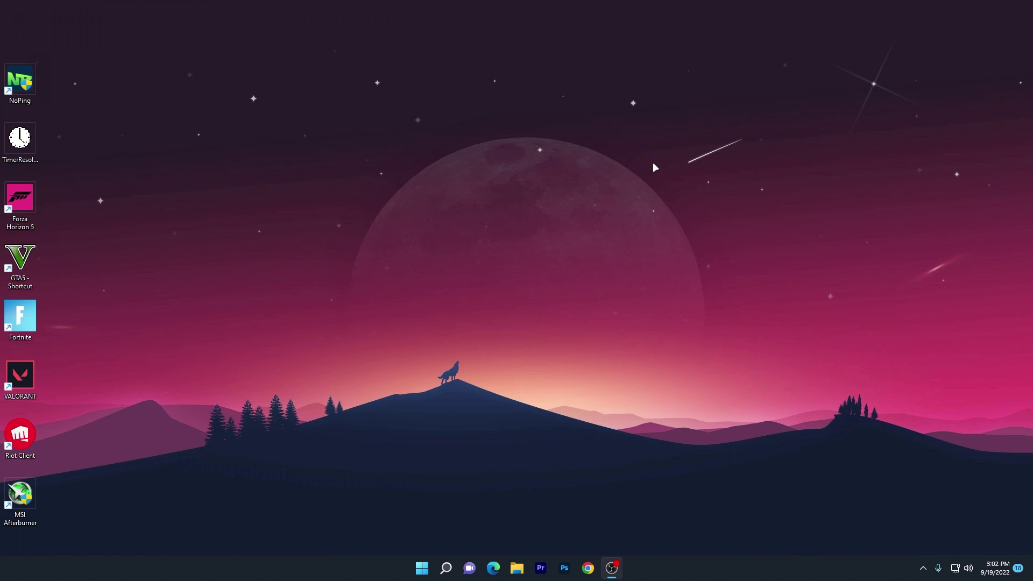
- Extract the Gaming Optimization 2022 folder from its .rar archive onto the desktop, then close WinRAR
{"action": "left_click_drag", "start_coordinate": [791, 257], "coordinate": [566, 254]}
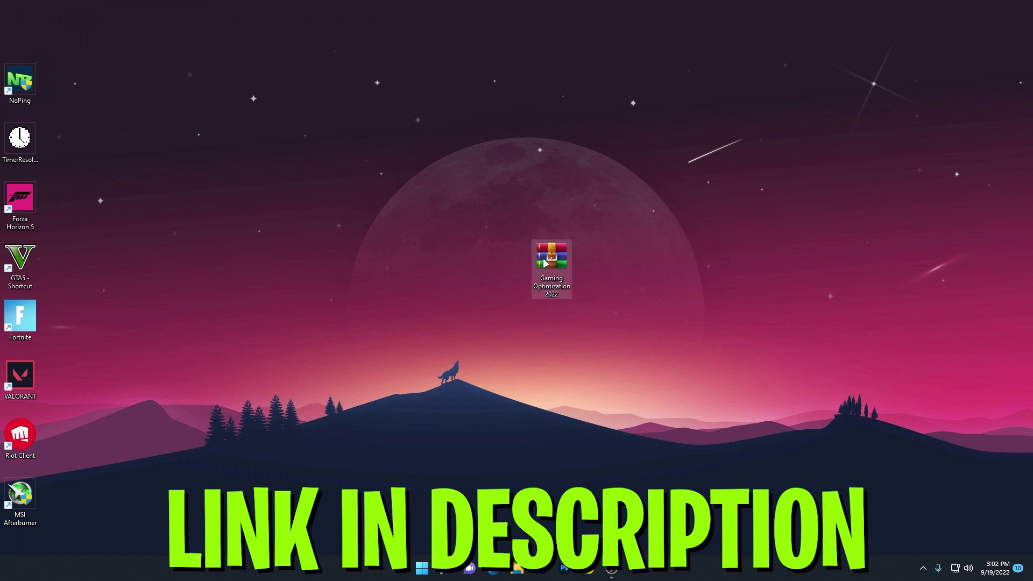
{"action": "double_click", "coordinate": [545, 263]}
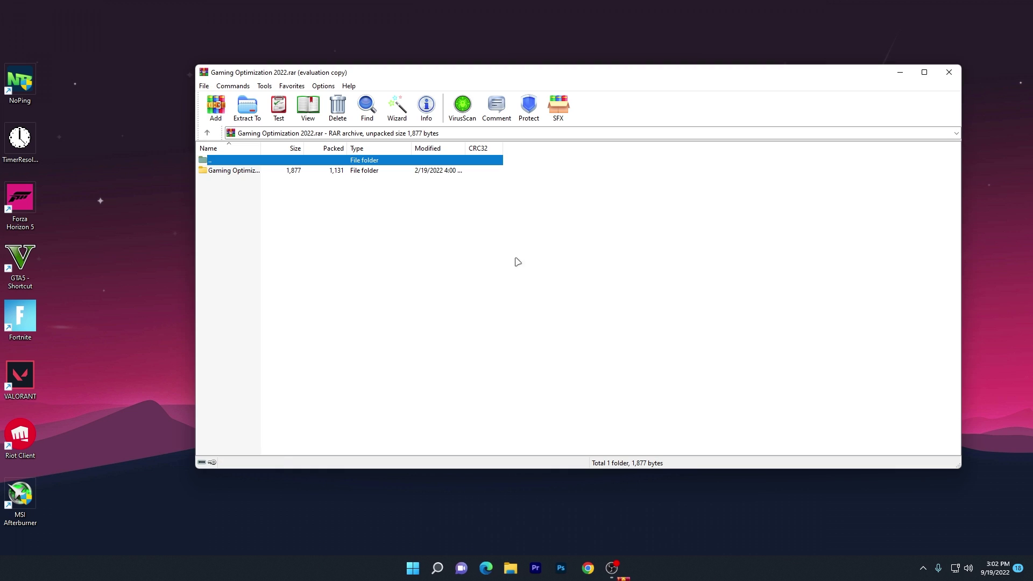
{"action": "left_click_drag", "start_coordinate": [336, 170], "coordinate": [609, 258]}
{"action": "left_click", "coordinate": [949, 72]}
- Open Gaming Optimization 2022 > 1- Delete Junk Files and run the Delete Log Files script
{"action": "double_click", "coordinate": [624, 259]}
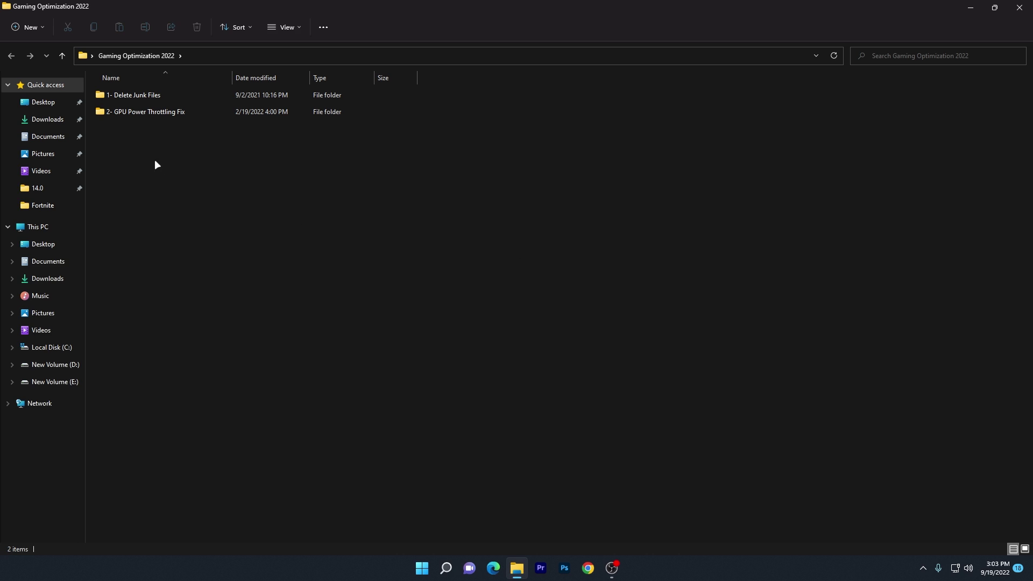
{"action": "left_click_drag", "start_coordinate": [156, 164], "coordinate": [449, 147]}
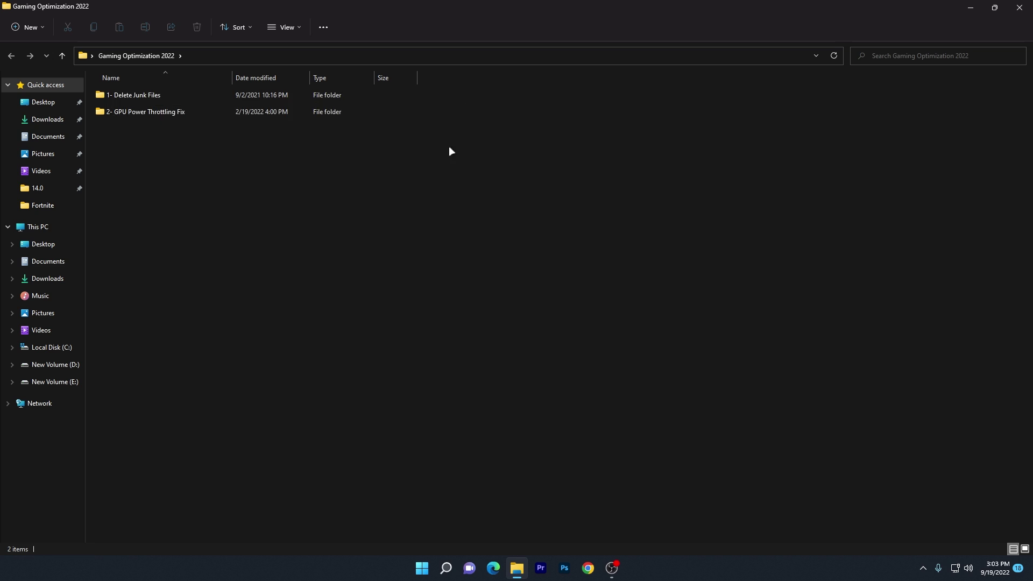
{"action": "double_click", "coordinate": [150, 96]}
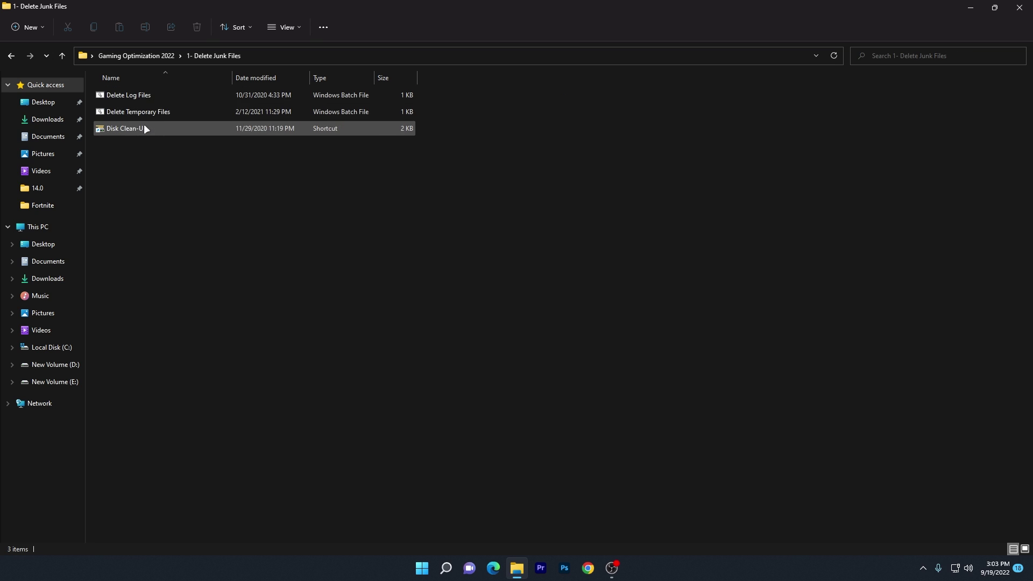
{"action": "right_click", "coordinate": [123, 94]}
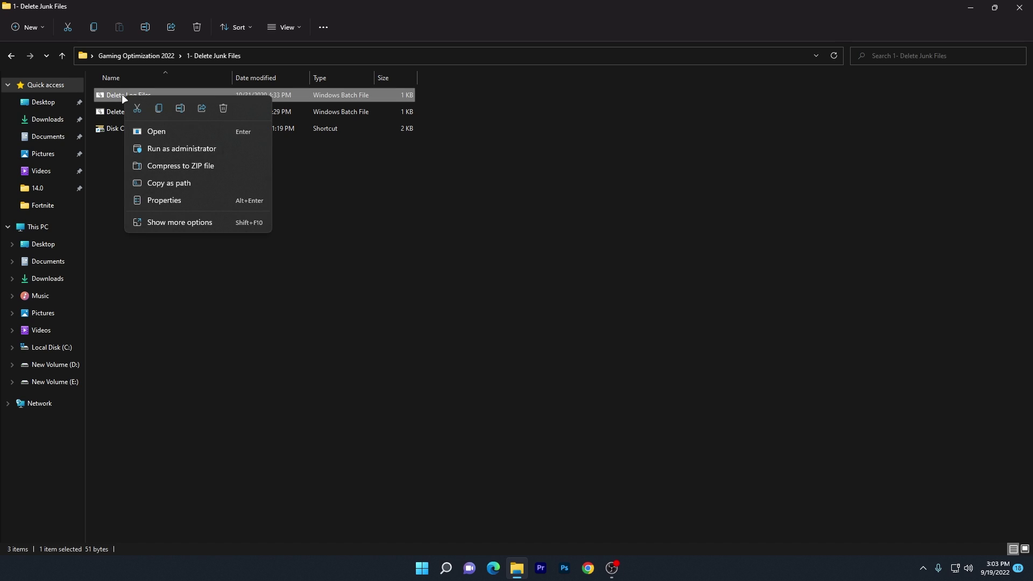
{"action": "left_click", "coordinate": [158, 134]}
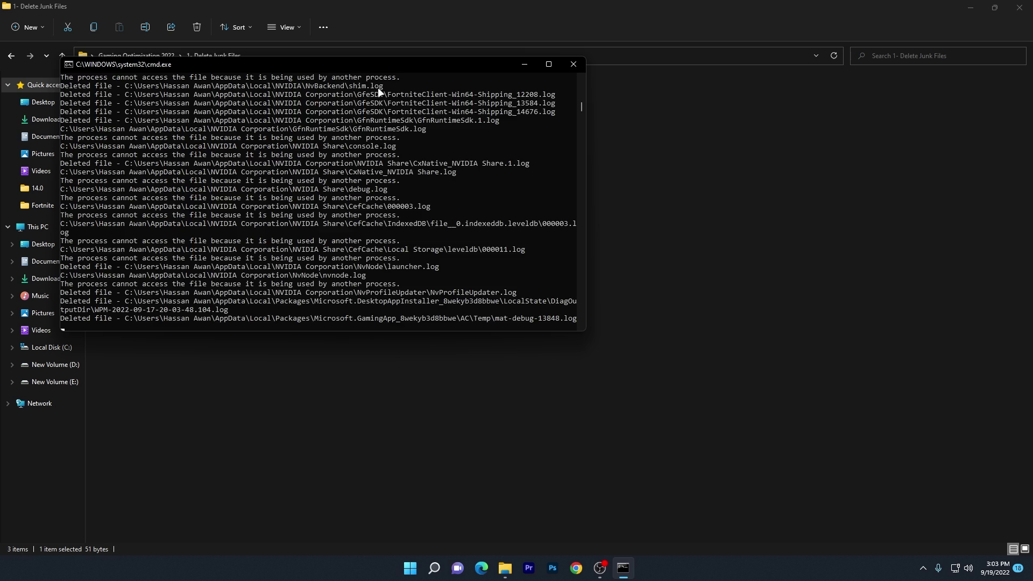
{"action": "left_click_drag", "start_coordinate": [386, 62], "coordinate": [661, 147]}
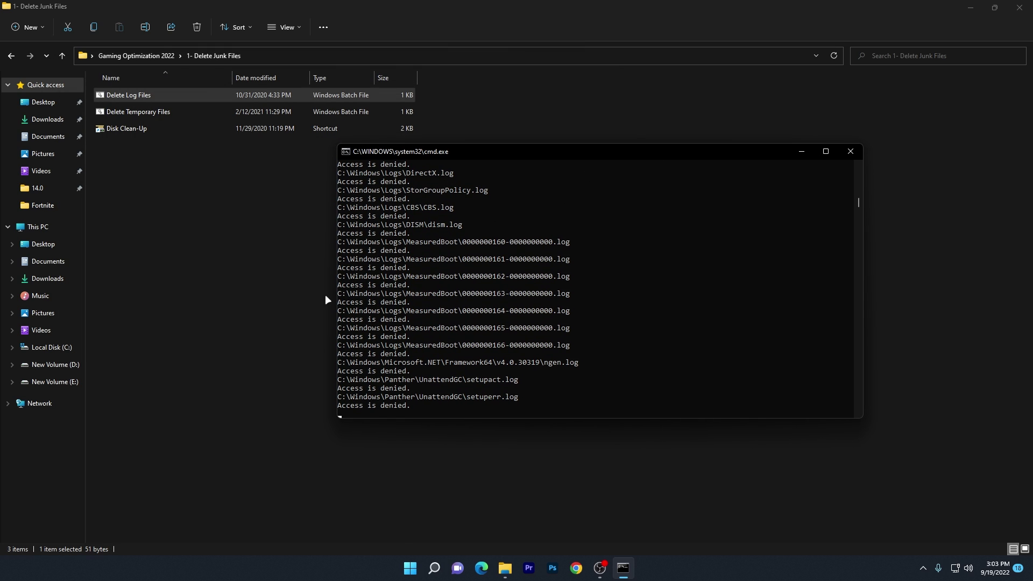
- Run Delete Temporary Files, then close both finished cleanup consoles
{"action": "double_click", "coordinate": [154, 110]}
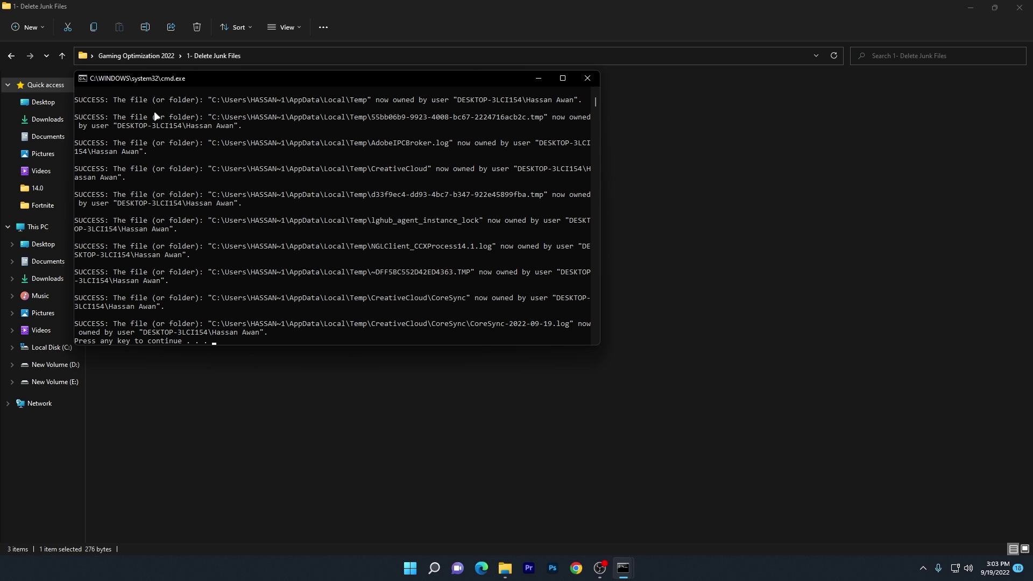
{"action": "key", "text": "Return"}
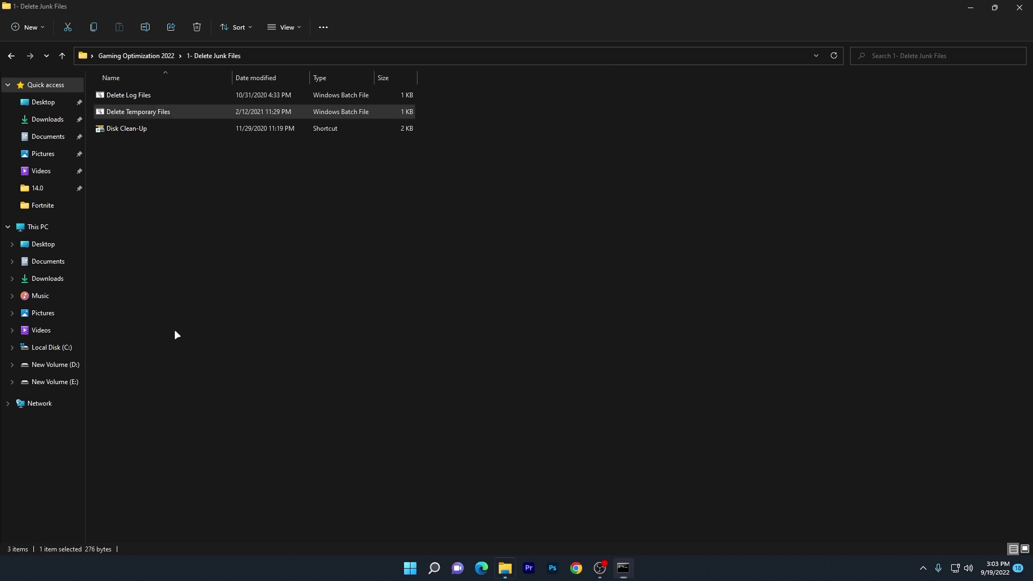
{"action": "left_click", "coordinate": [624, 567]}
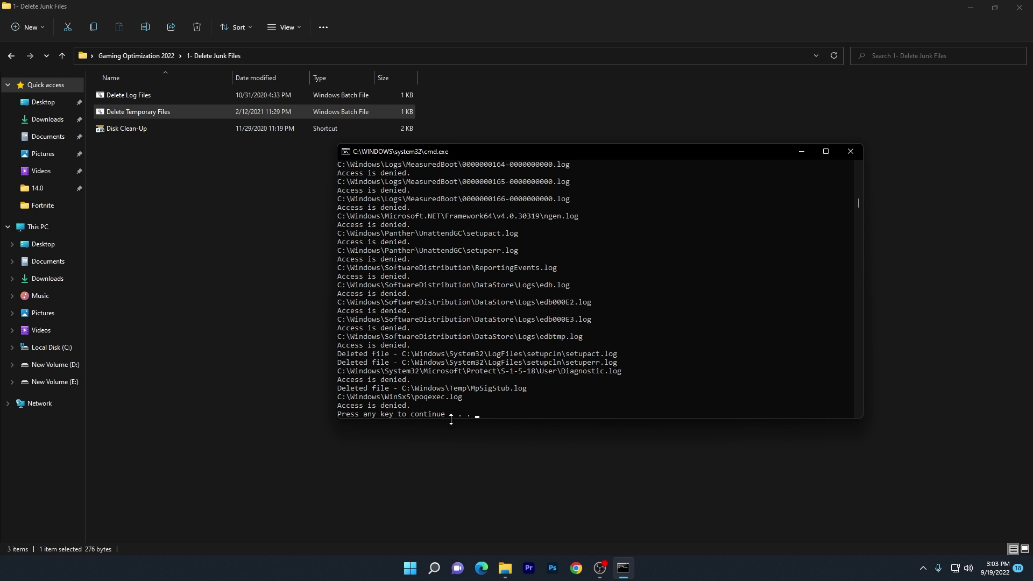
{"action": "key", "text": "Return"}
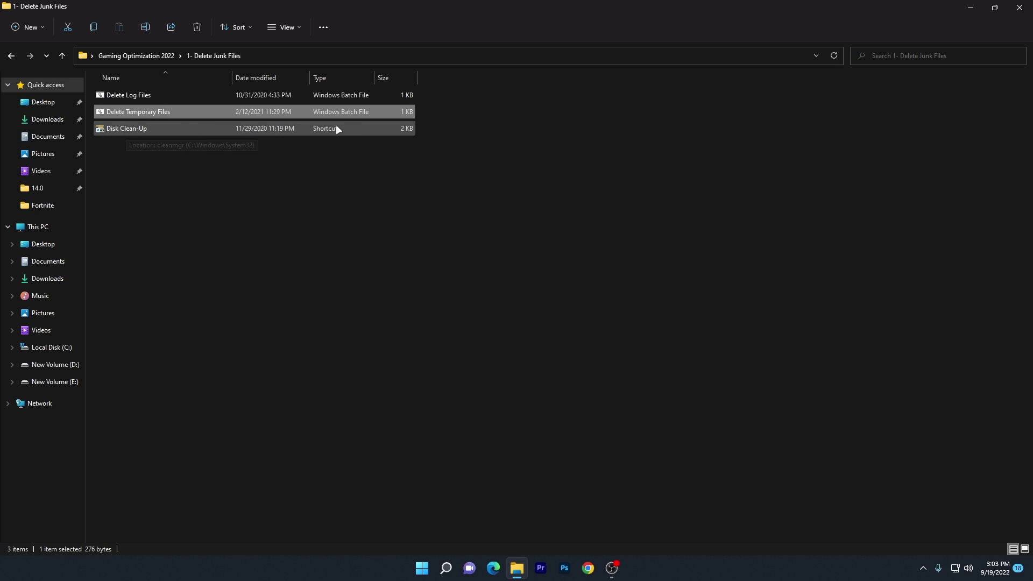
- Start Disk Cleanup on drive C: with Microsoft Defender Antivirus and DirectX Shader Cache files selected
{"action": "double_click", "coordinate": [185, 130]}
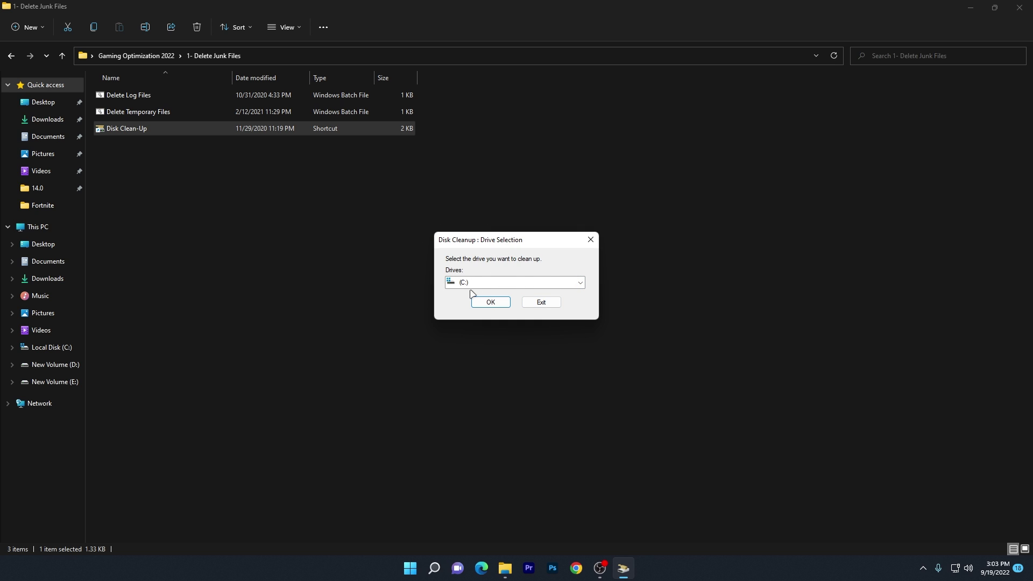
{"action": "left_click", "coordinate": [490, 302]}
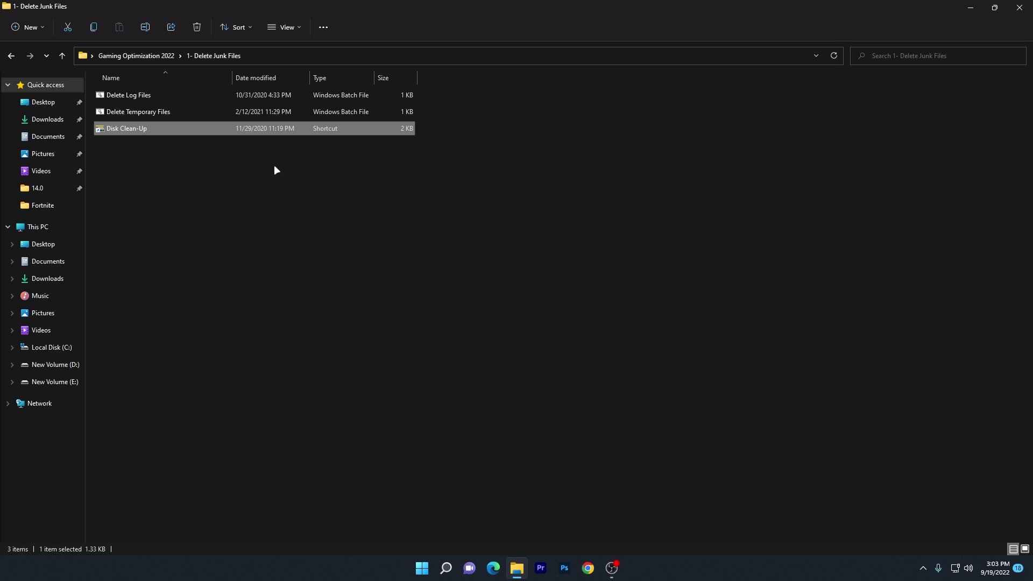
{"action": "left_click", "coordinate": [432, 251]}
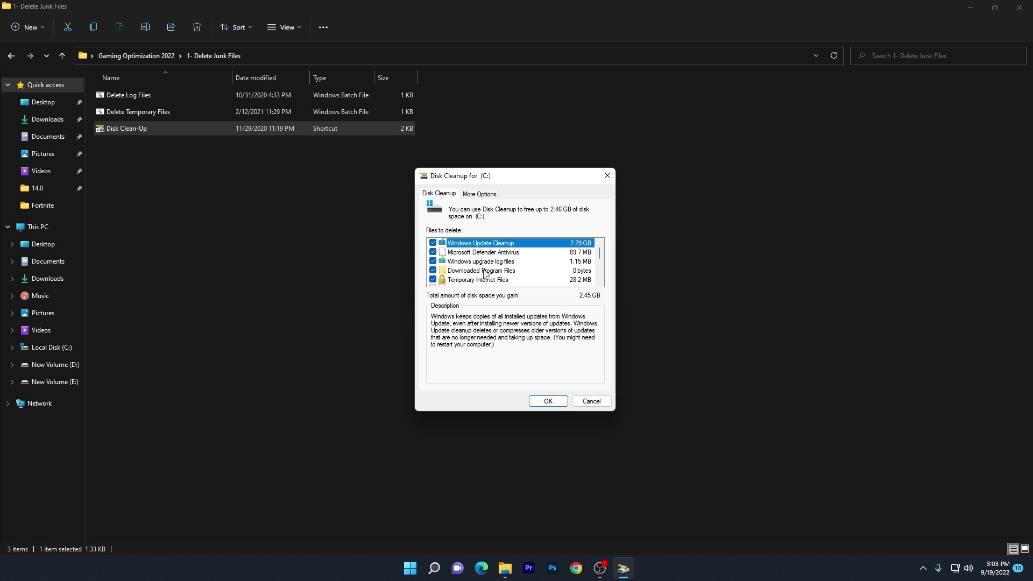
{"action": "scroll", "coordinate": [501, 276], "scroll_direction": "down", "scroll_amount": 1}
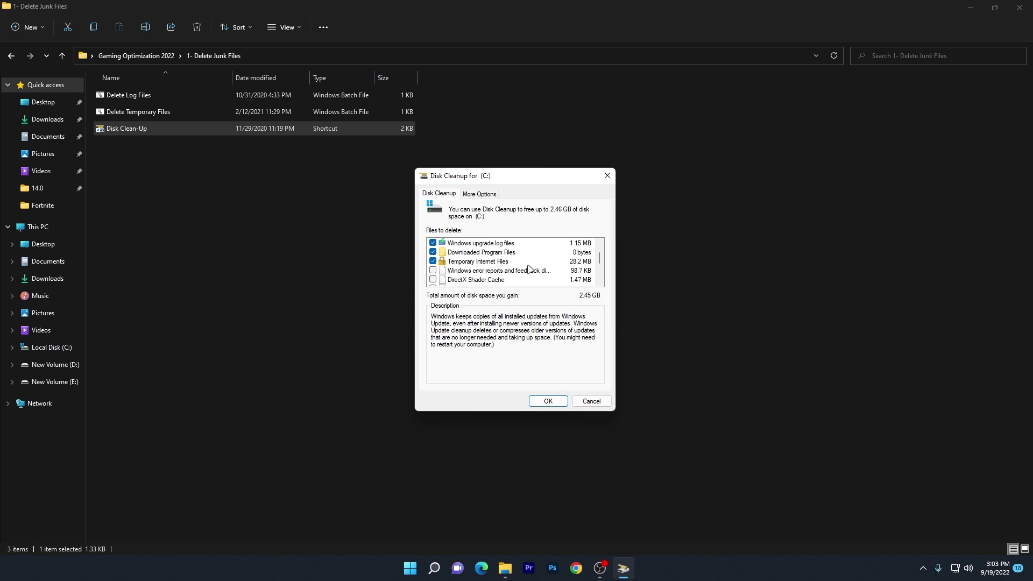
{"action": "left_click", "coordinate": [433, 280]}
- Permanently delete the selected files, then go back up to the Gaming Optimization 2022 folder
{"action": "scroll", "coordinate": [474, 284], "scroll_direction": "down", "scroll_amount": 2}
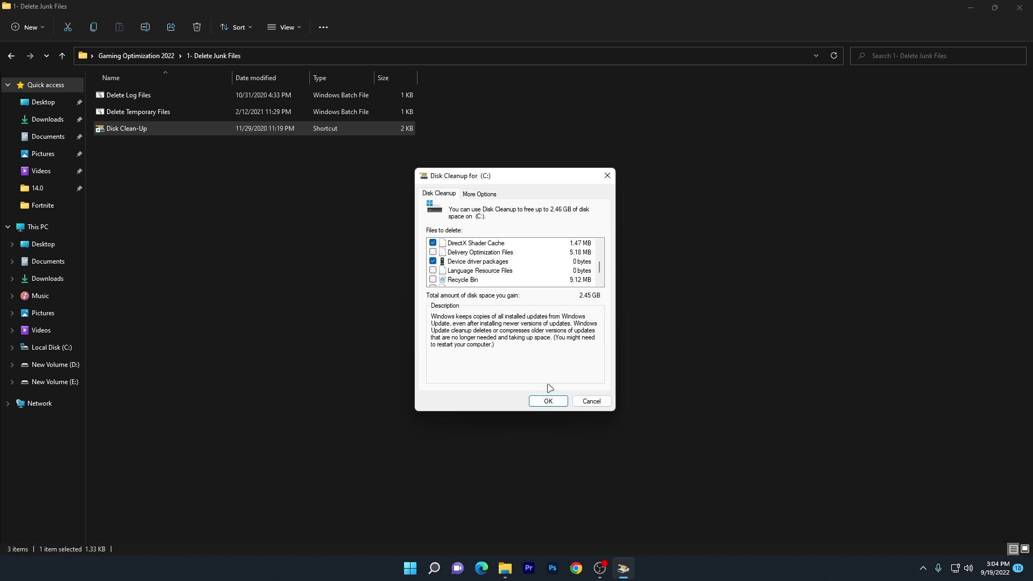
{"action": "left_click", "coordinate": [549, 400]}
{"action": "left_click", "coordinate": [541, 289]}
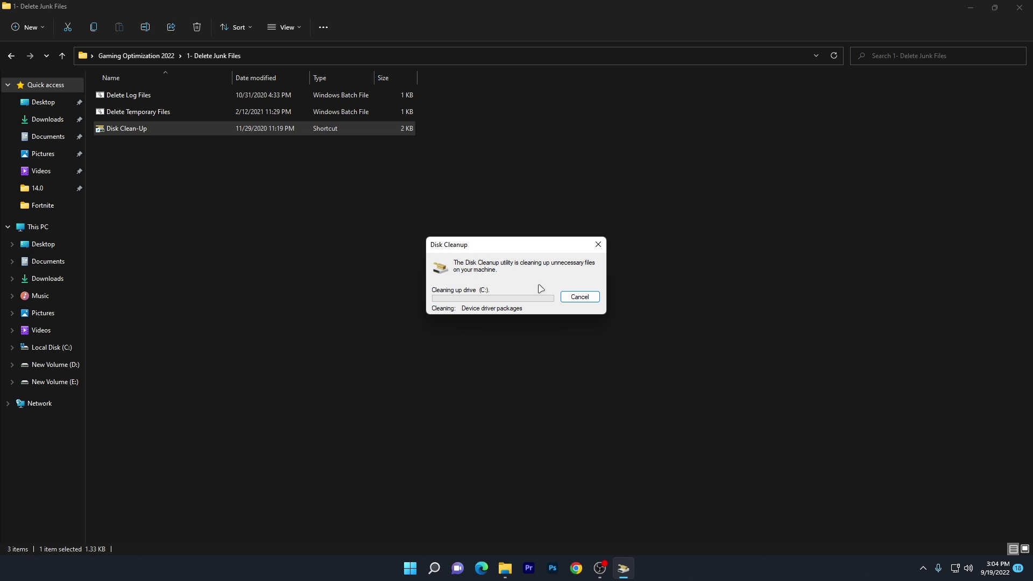
{"action": "key", "text": "alt+Up"}
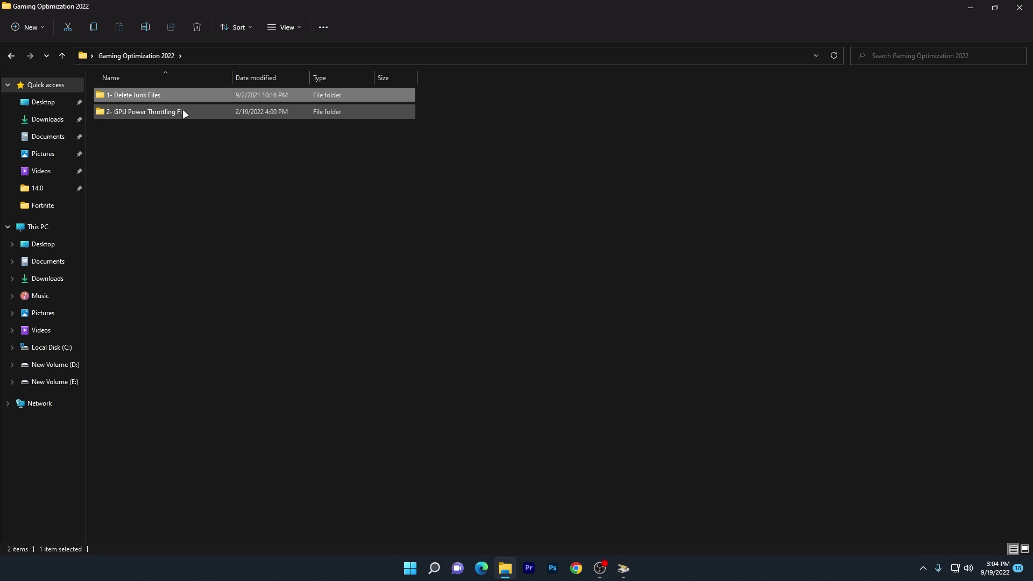
- Merge Disable Power Throttling.reg from the 2- GPU Power Throttling Fix folder into the registry
{"action": "double_click", "coordinate": [214, 111]}
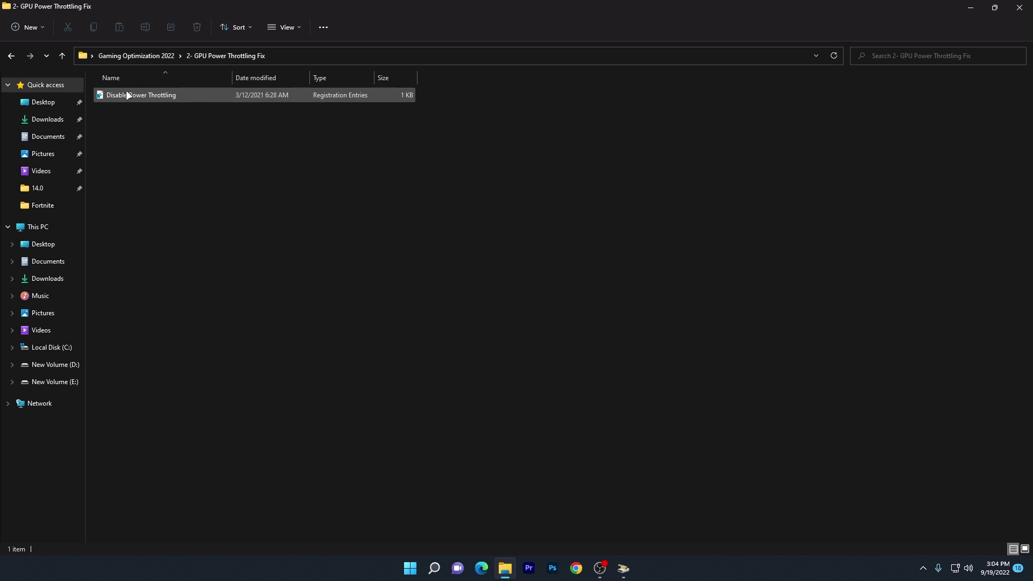
{"action": "double_click", "coordinate": [192, 94]}
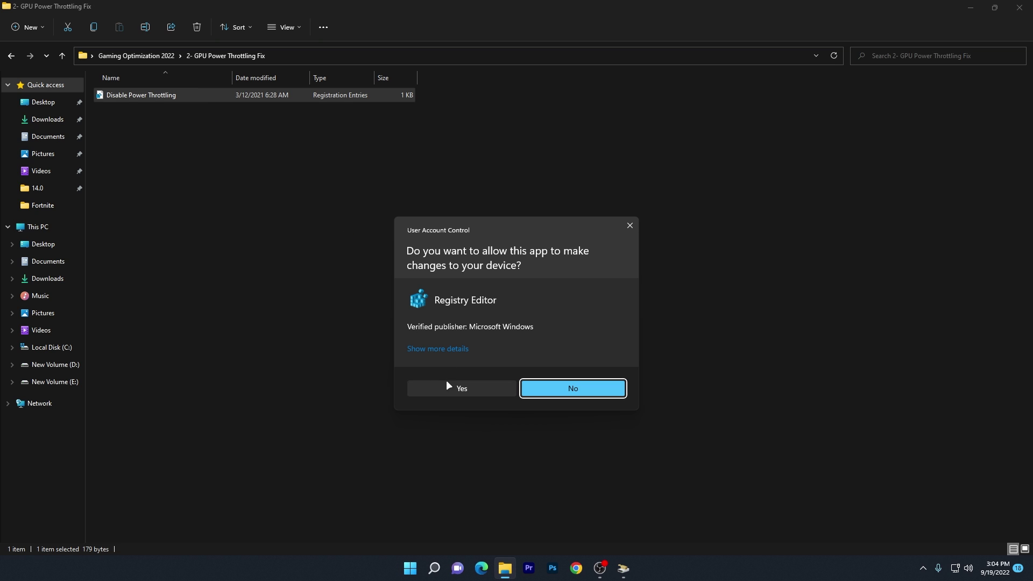
{"action": "left_click", "coordinate": [572, 388]}
{"action": "left_click", "coordinate": [593, 300]}
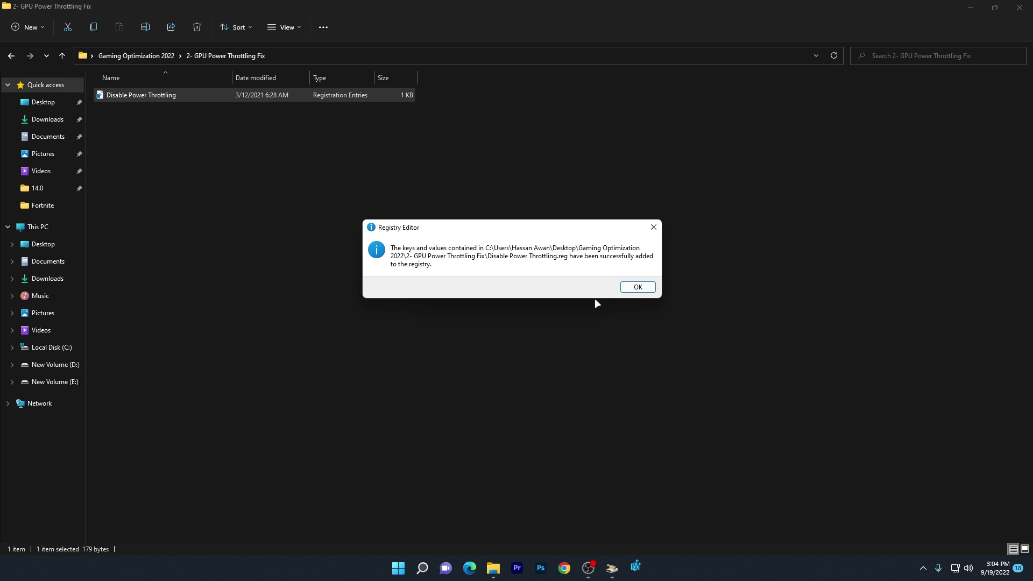
{"action": "left_click", "coordinate": [630, 286]}
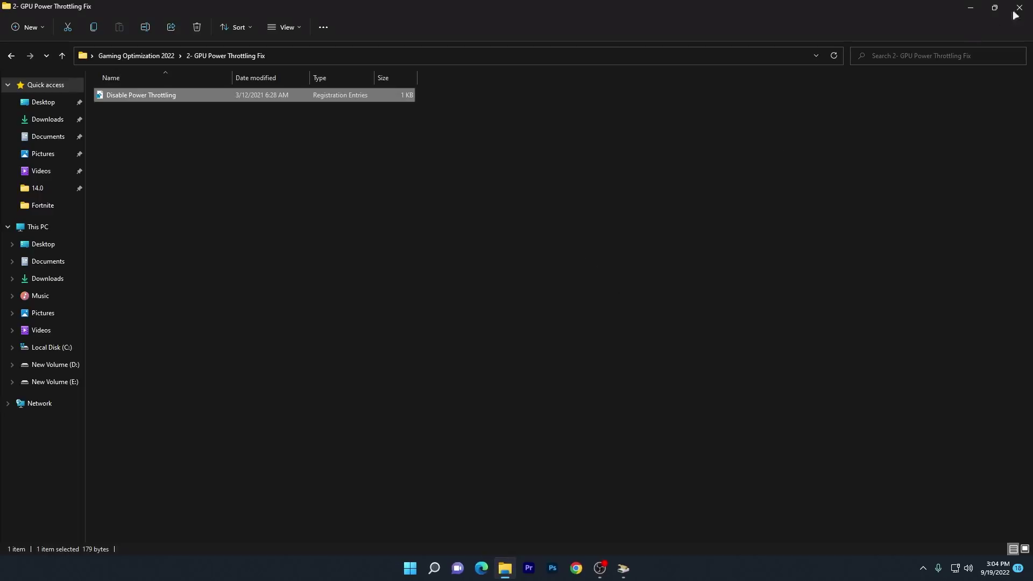